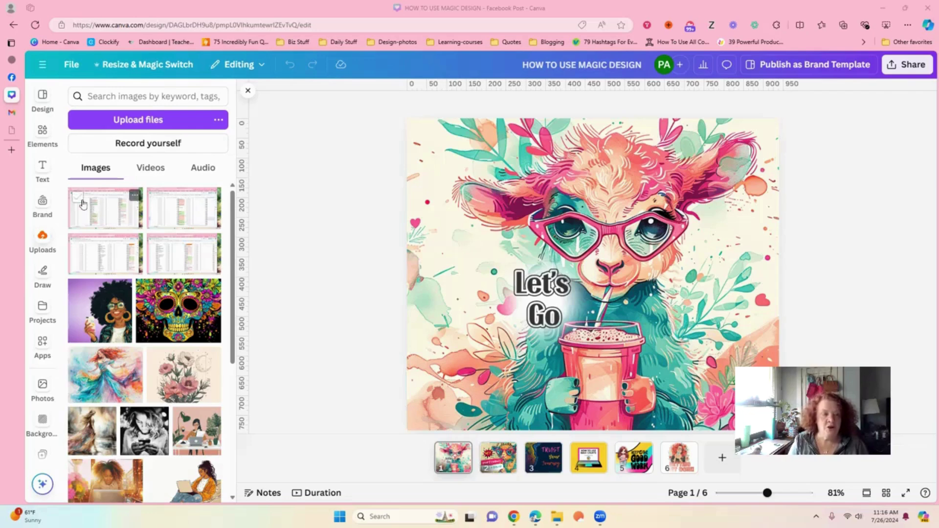
# Select the first four spreadsheet screenshot thumbnails in the uploaded images.
pyautogui.click(152, 125)
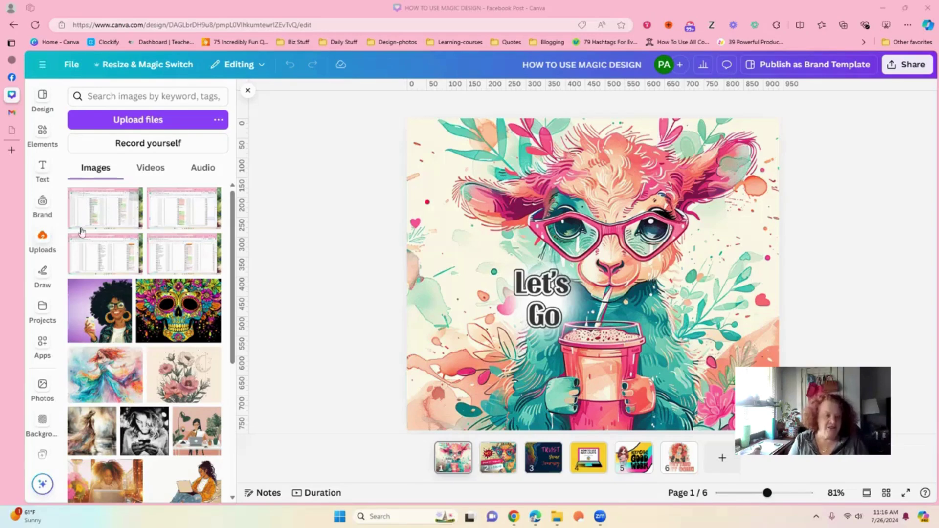
pyautogui.moveTo(105, 208)
pyautogui.click(78, 197)
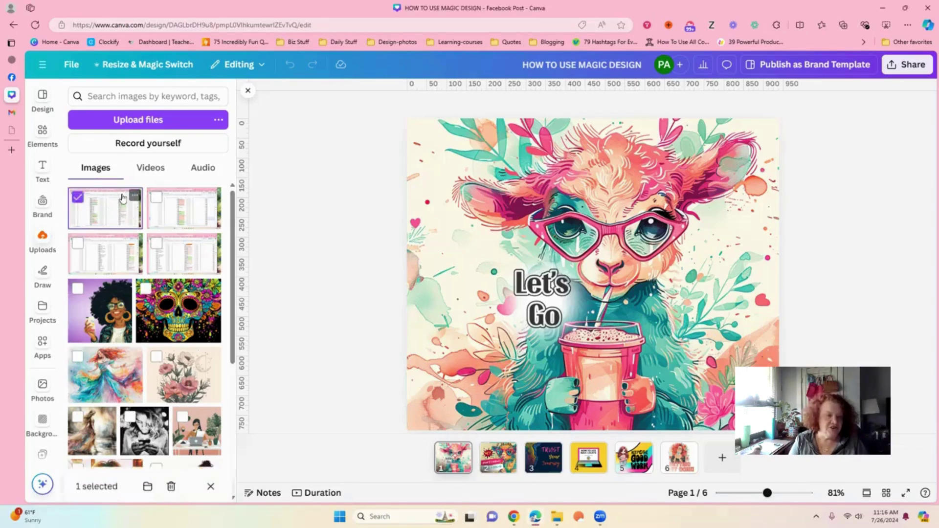
pyautogui.click(156, 197)
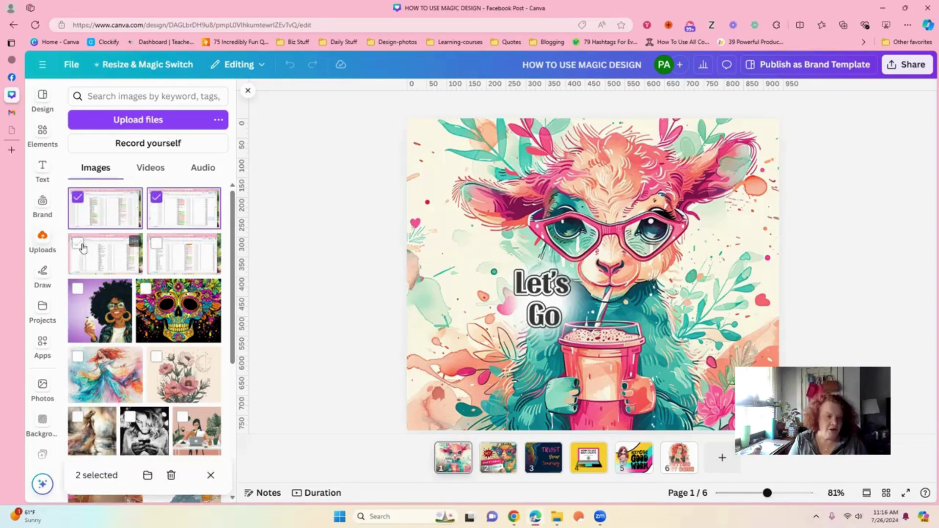
pyautogui.click(78, 243)
pyautogui.click(155, 243)
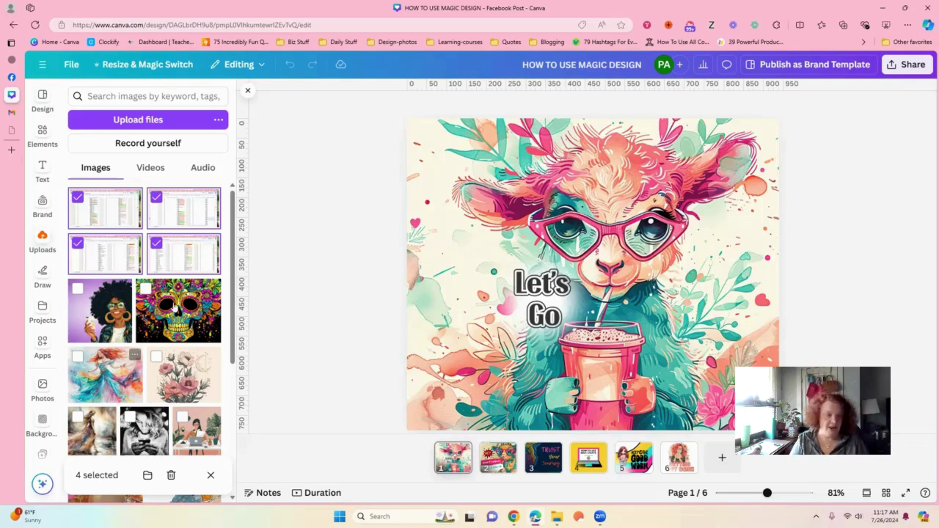
# Further down the uploads, also select the icons collage and the Father's Day graphic.
pyautogui.scroll(-1, 231, 219)
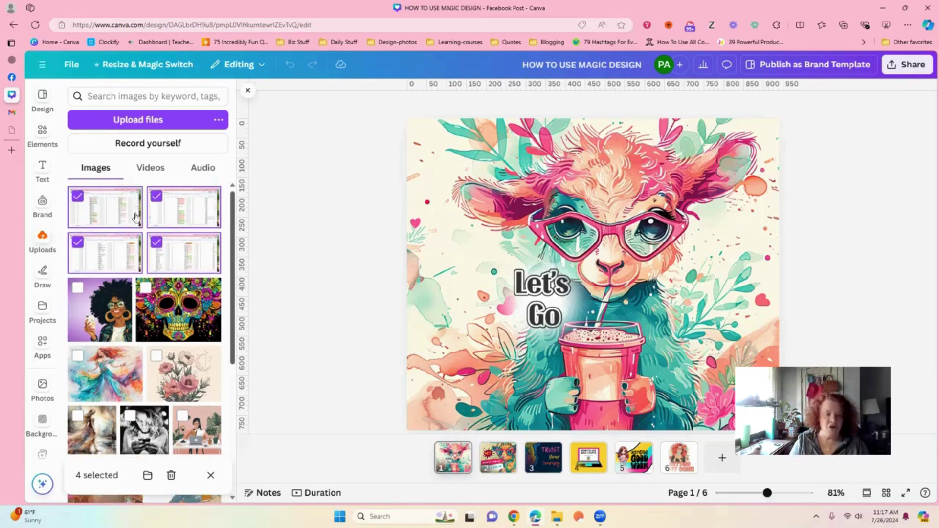
pyautogui.scroll(-2, 229, 222)
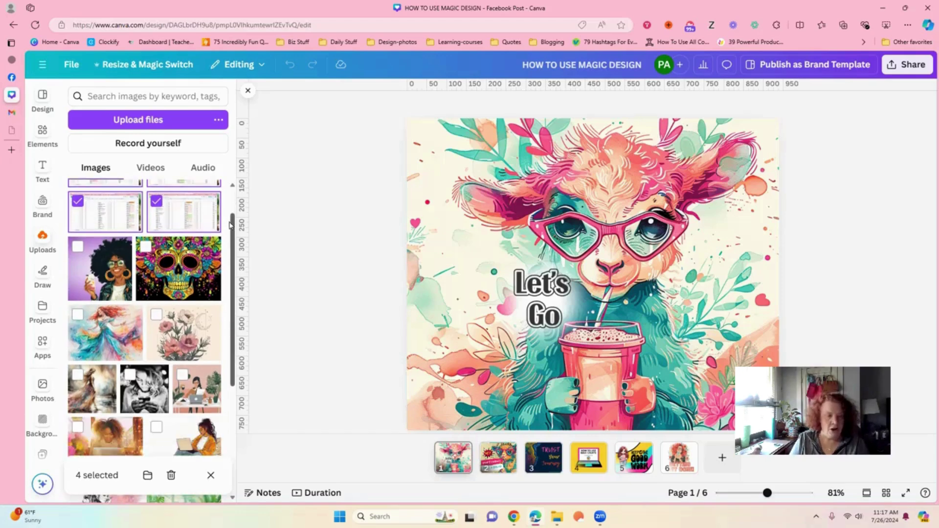
pyautogui.scroll(-3, 229, 254)
pyautogui.scroll(-3, 225, 294)
pyautogui.scroll(-3, 220, 337)
pyautogui.scroll(-2, 216, 376)
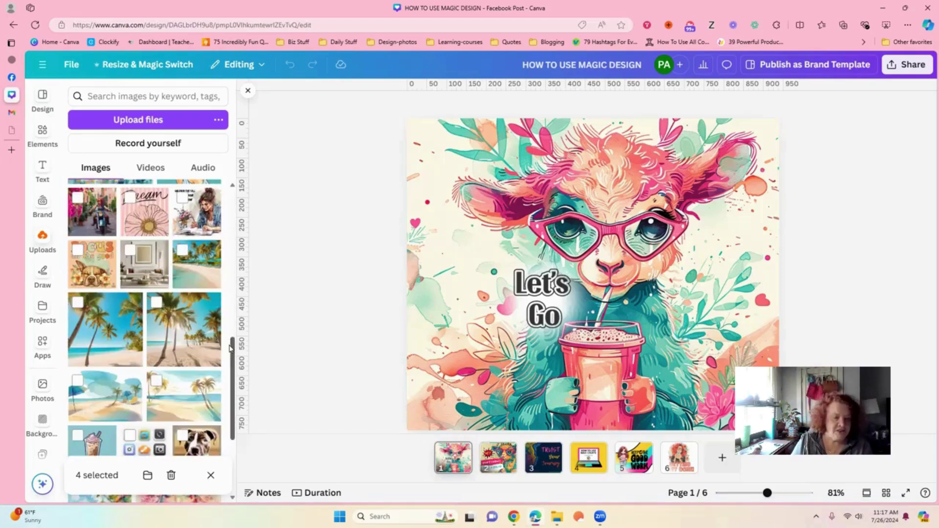
pyautogui.scroll(-2, 230, 349)
pyautogui.scroll(-2, 229, 362)
pyautogui.scroll(-1, 228, 377)
pyautogui.scroll(-2, 227, 391)
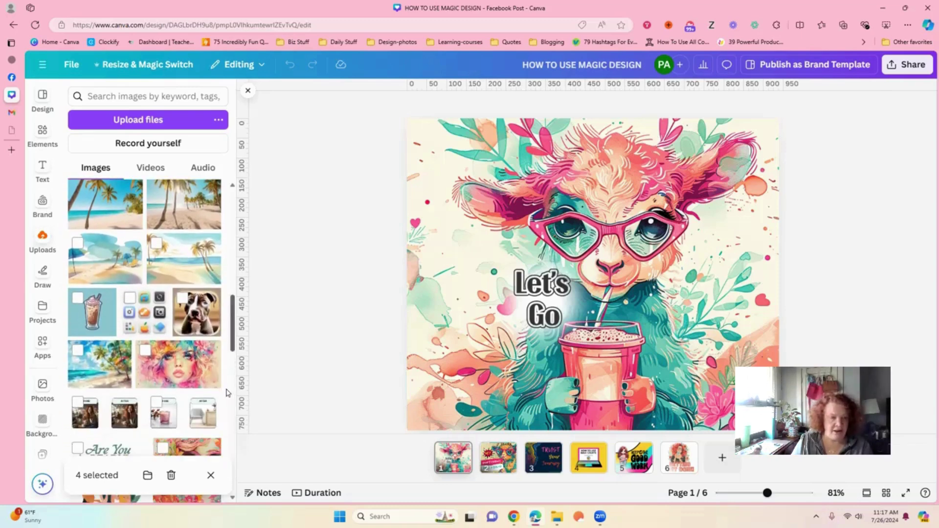
pyautogui.click(129, 299)
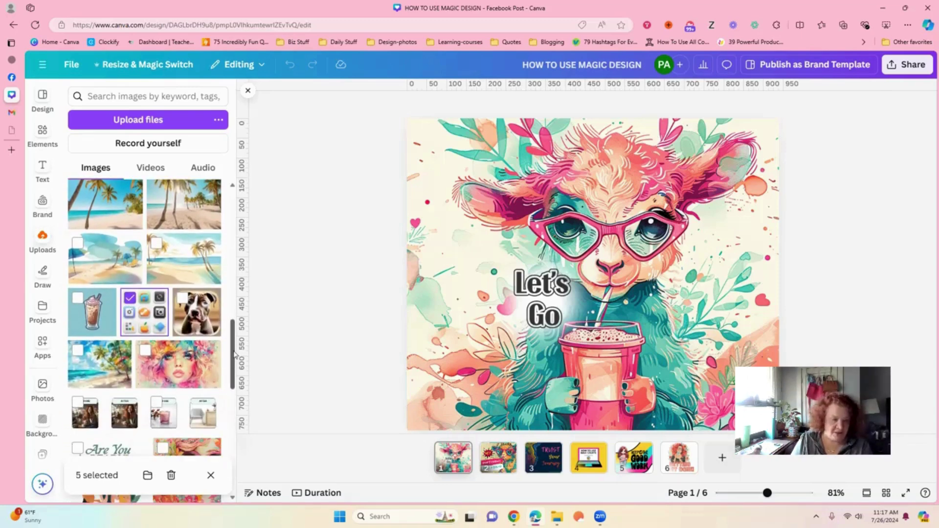
pyautogui.moveTo(234, 355); pyautogui.dragTo(224, 415)
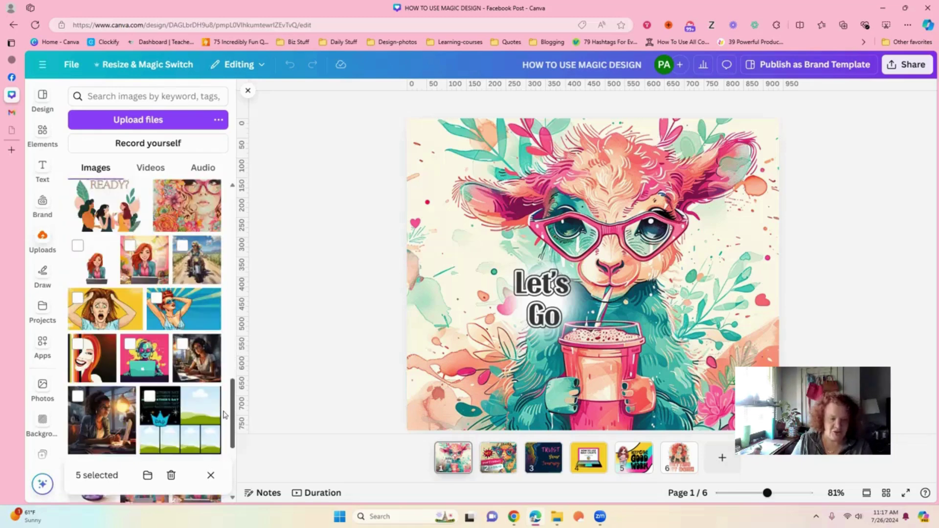
pyautogui.scroll(-3, 224, 414)
pyautogui.click(150, 284)
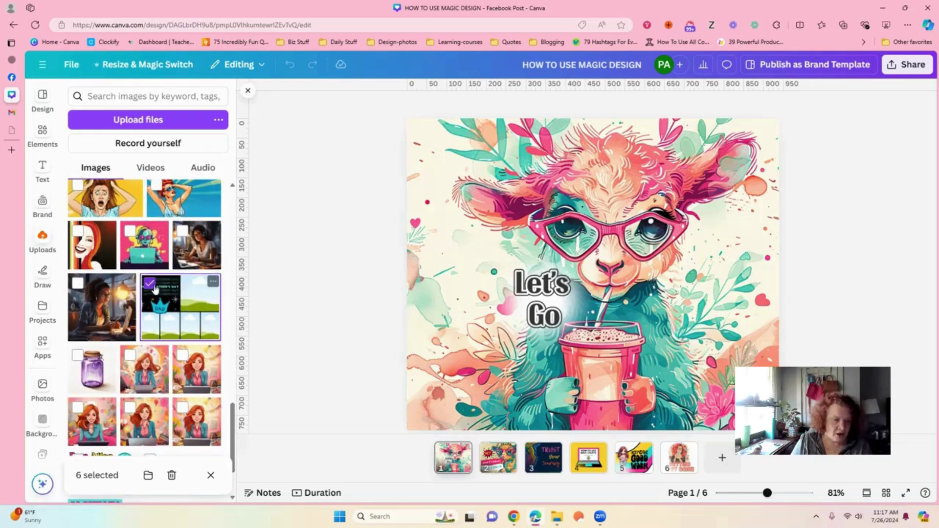
# Select the Design to Image graphic, the colour-change thumbnail and the photo grid collage.
pyautogui.scroll(-2, 141, 416)
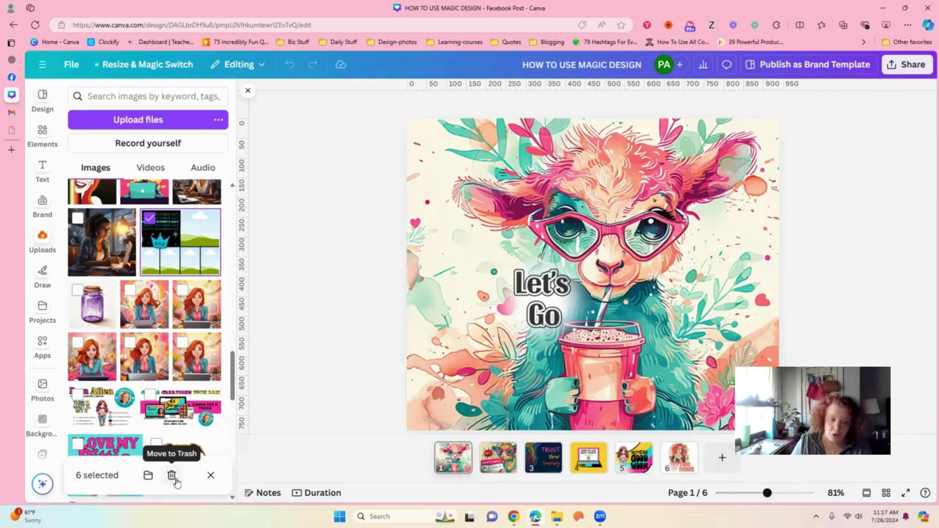
pyautogui.scroll(-2, 215, 371)
pyautogui.scroll(-2, 219, 368)
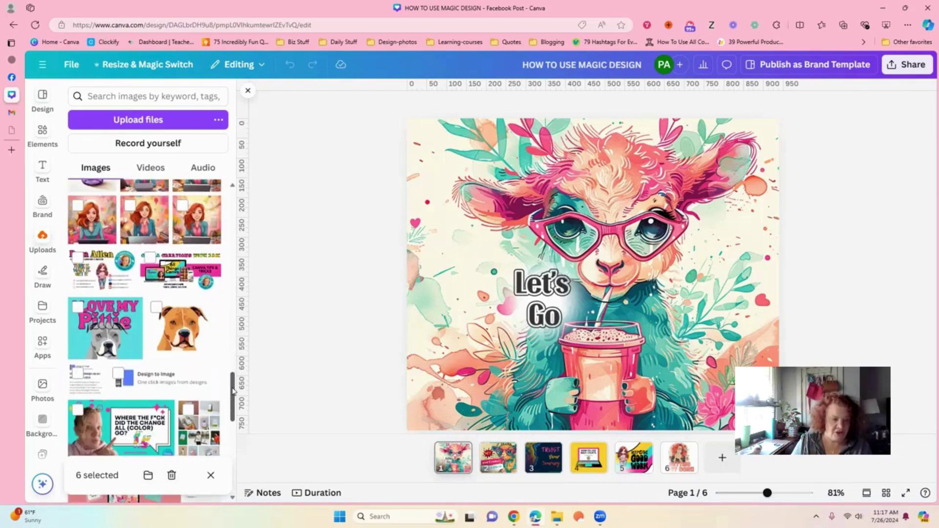
pyautogui.moveTo(139, 377)
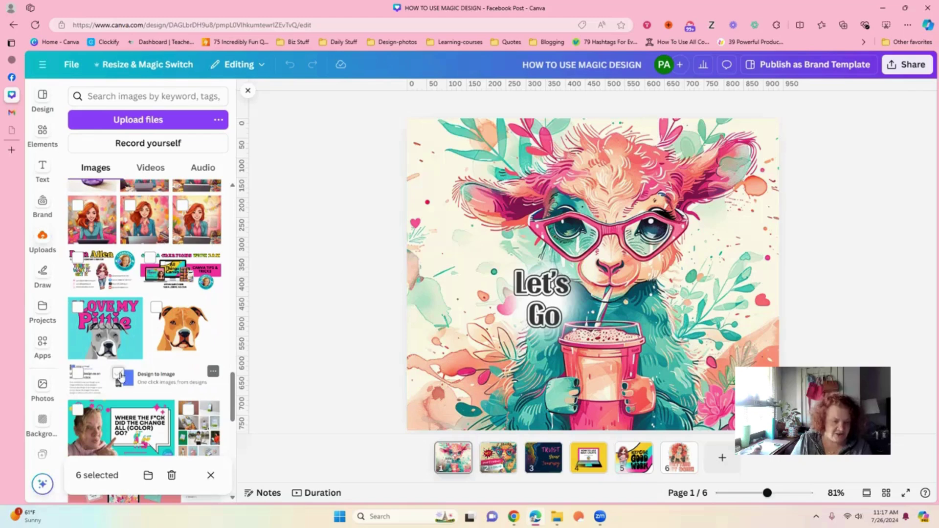
pyautogui.click(118, 374)
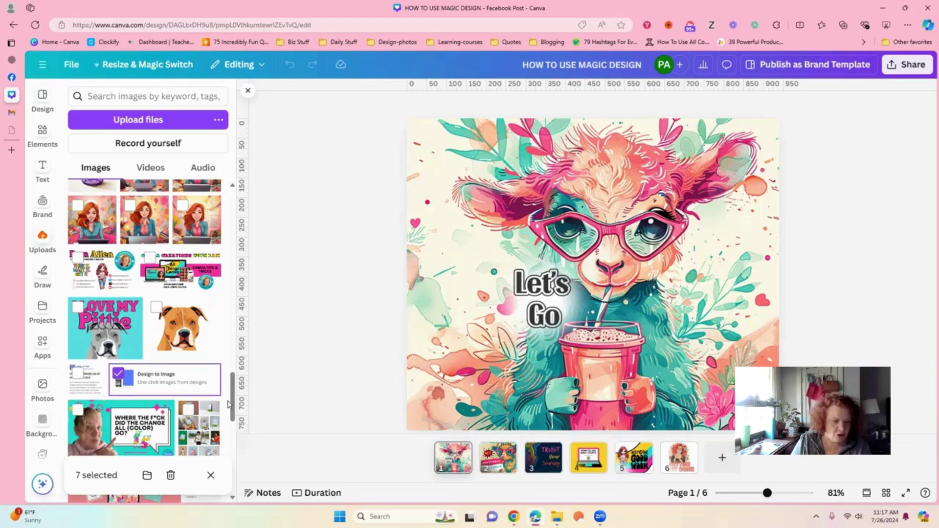
pyautogui.moveTo(121, 428)
pyautogui.click(78, 410)
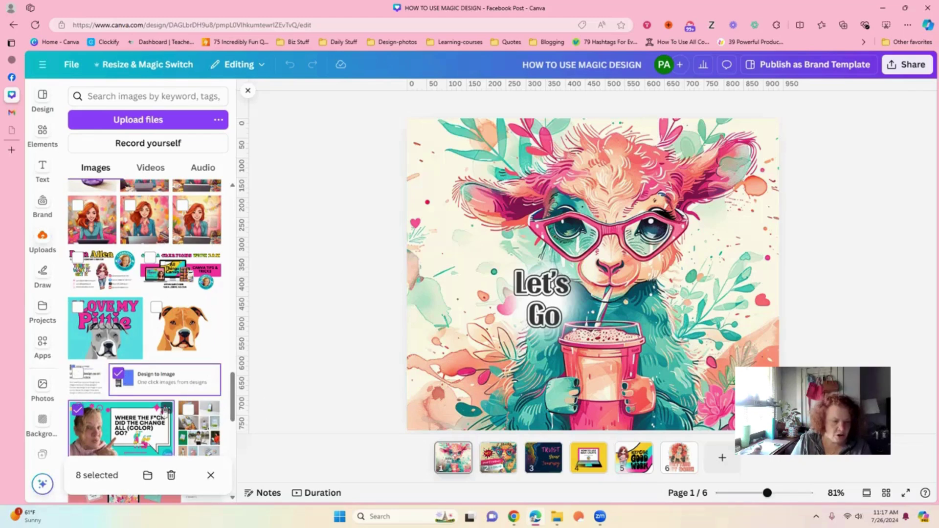
pyautogui.click(188, 409)
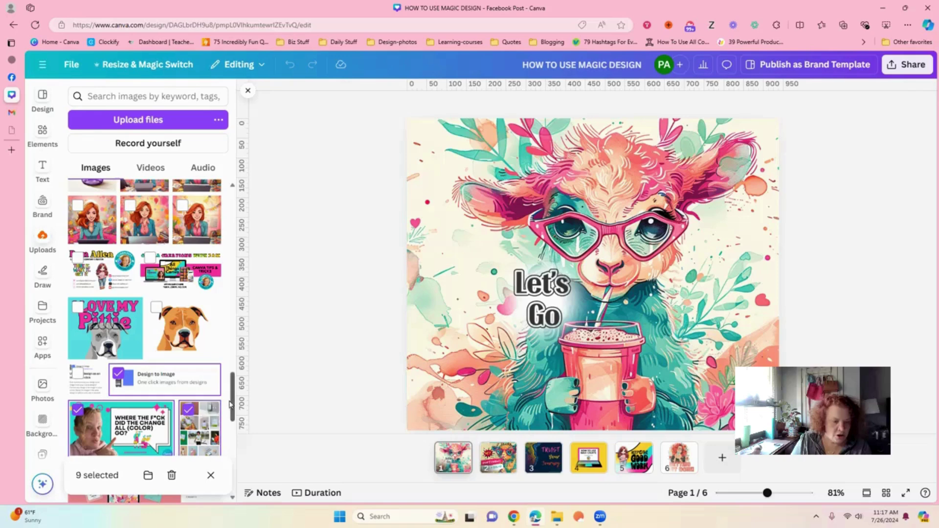
# Select the tall screenshot, brand voice, Clubhouse, Resize & Magic Switch and image generator uploads.
pyautogui.scroll(-3, 146, 367)
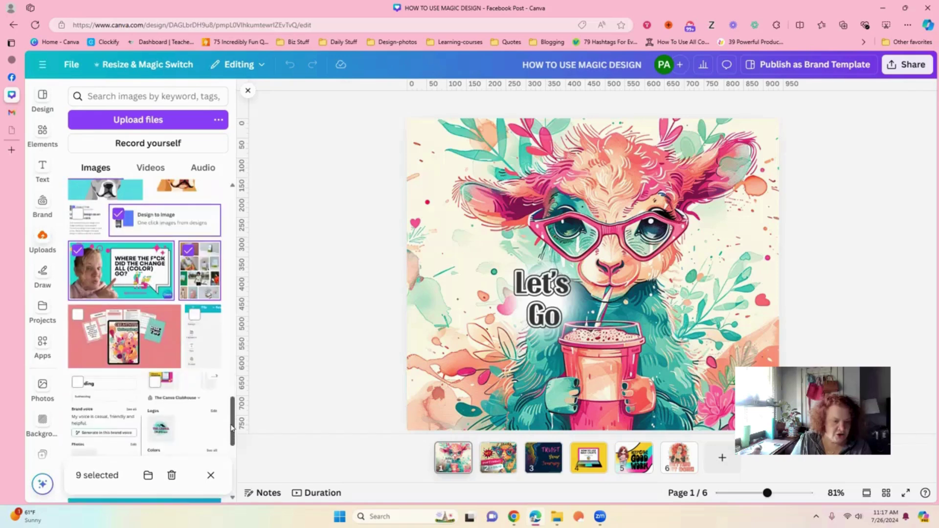
pyautogui.click(195, 320)
pyautogui.click(107, 386)
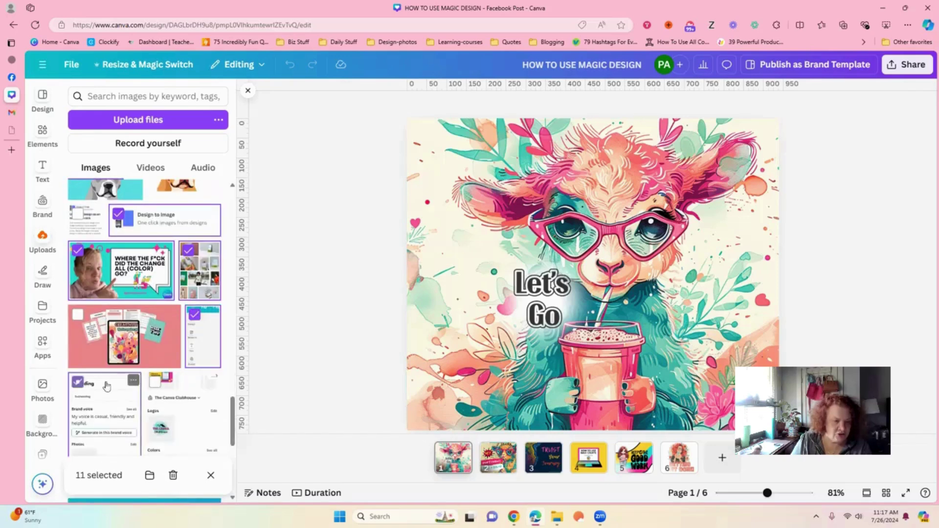
pyautogui.click(155, 382)
pyautogui.scroll(-3, 146, 342)
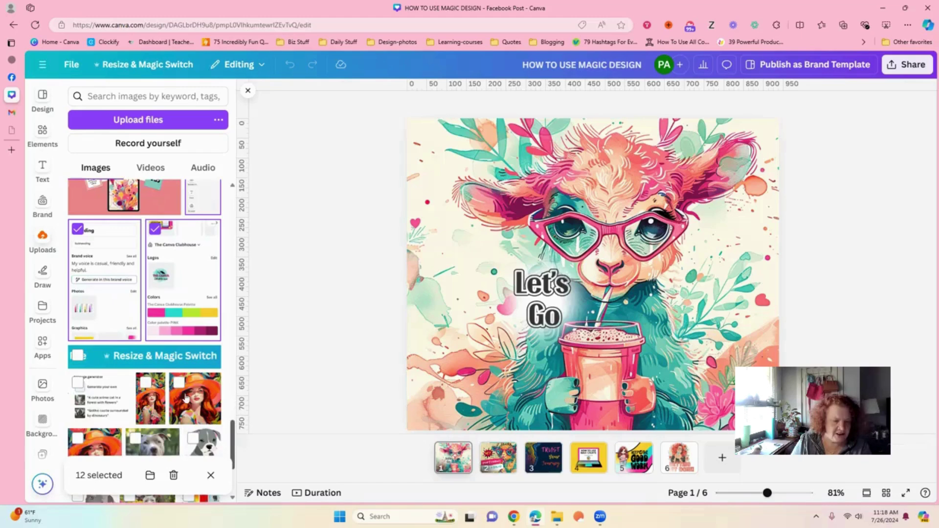
pyautogui.click(78, 356)
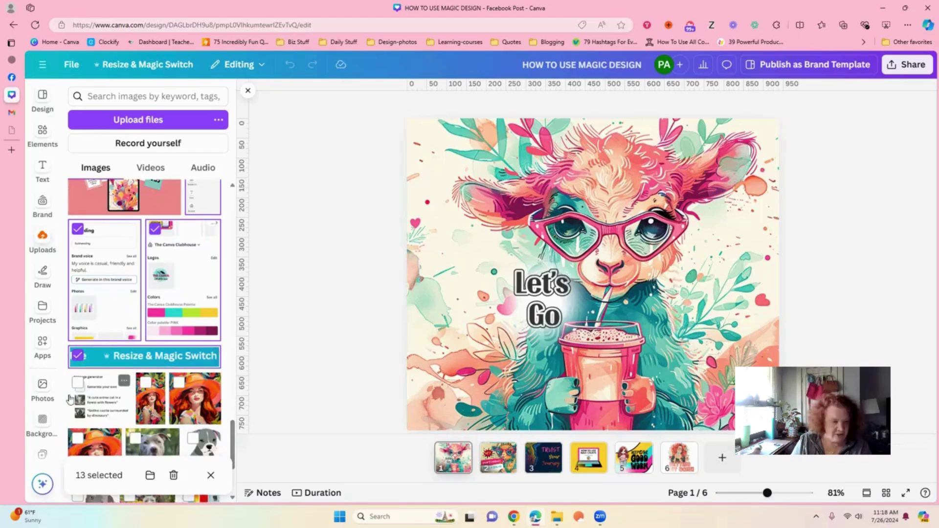
pyautogui.click(77, 383)
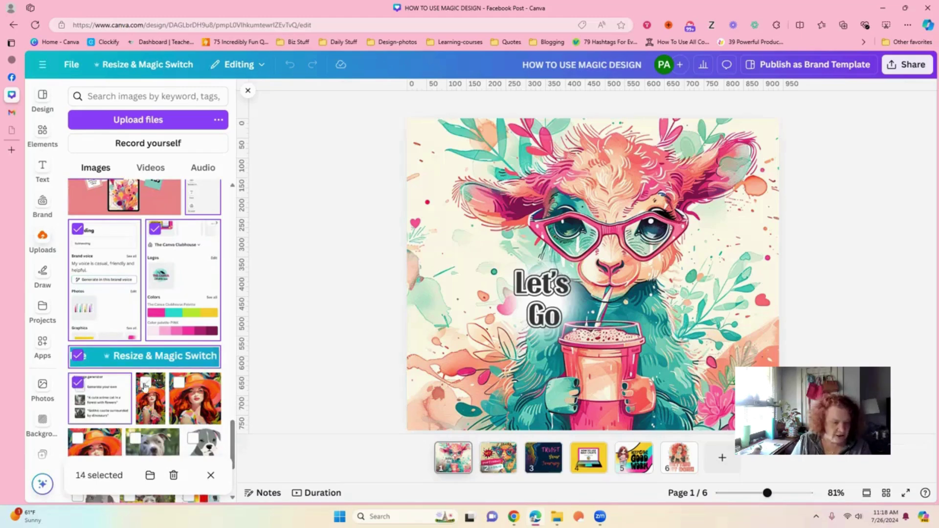
pyautogui.moveTo(152, 442)
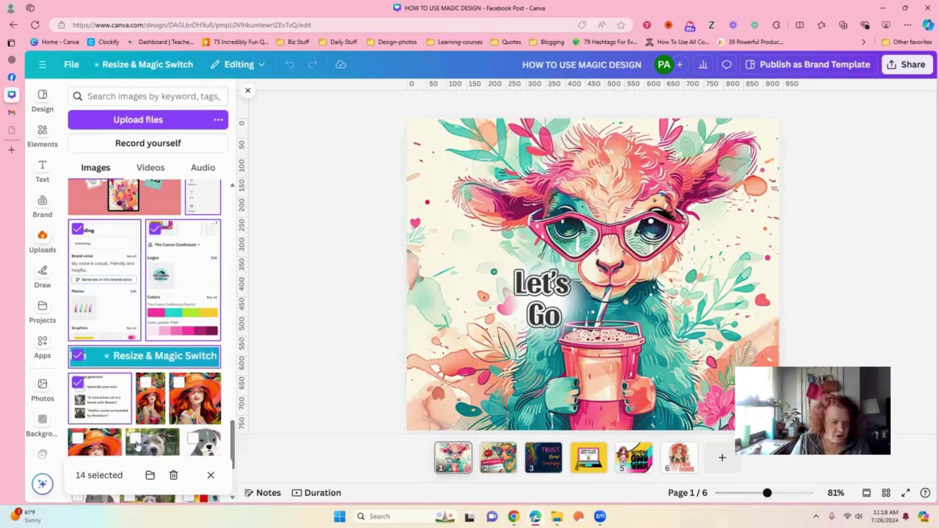
# Move the 14 selected uploads to trash and scroll back to the top.
pyautogui.click(172, 476)
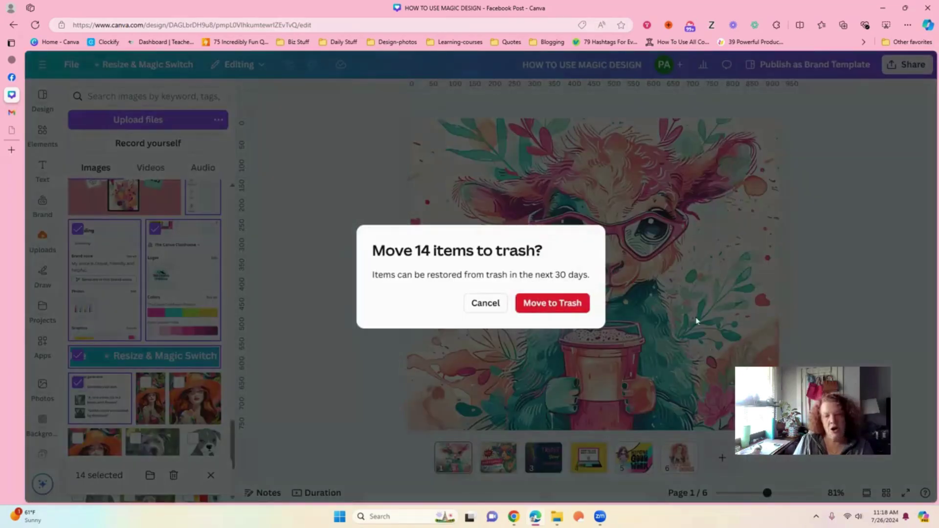
pyautogui.click(566, 307)
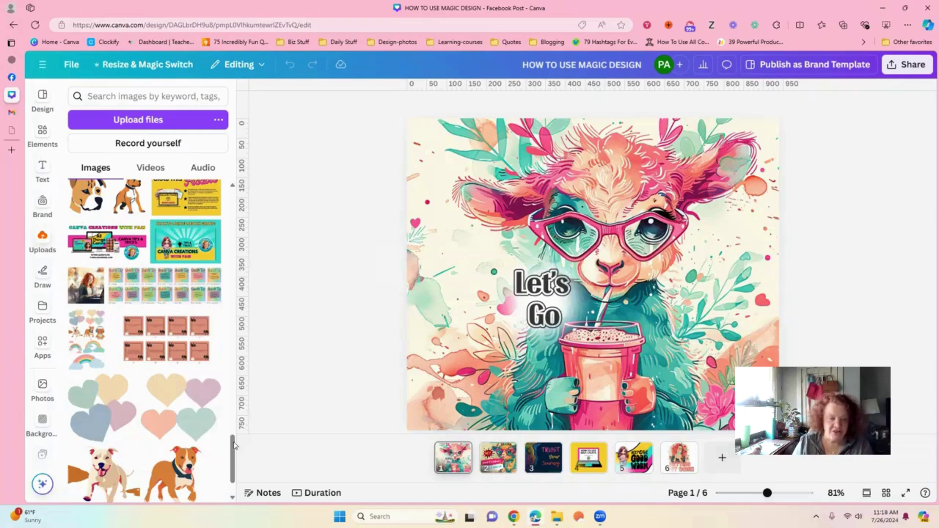
pyautogui.moveTo(232, 451)
pyautogui.moveTo(230, 453); pyautogui.dragTo(222, 198)
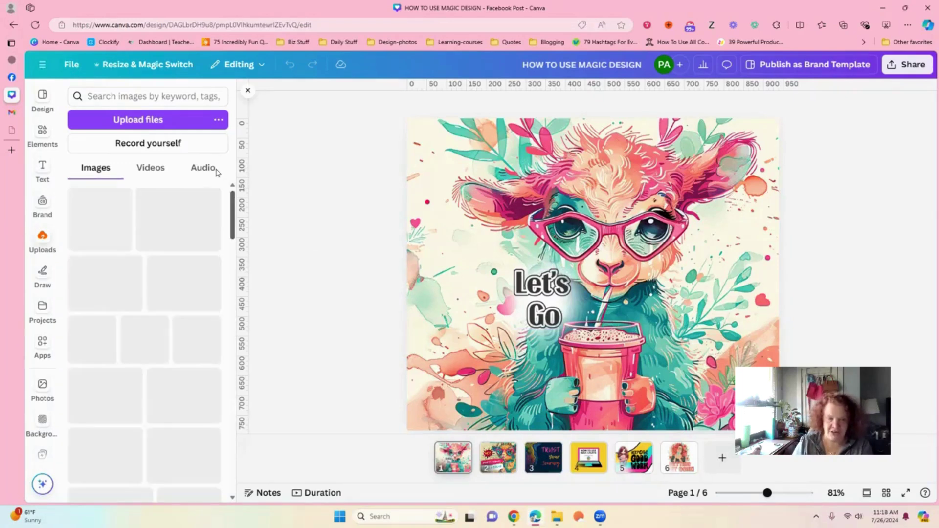
# Delete the duplicate Example audio.mp3 from audio uploads, then return to the uploaded images.
pyautogui.click(152, 169)
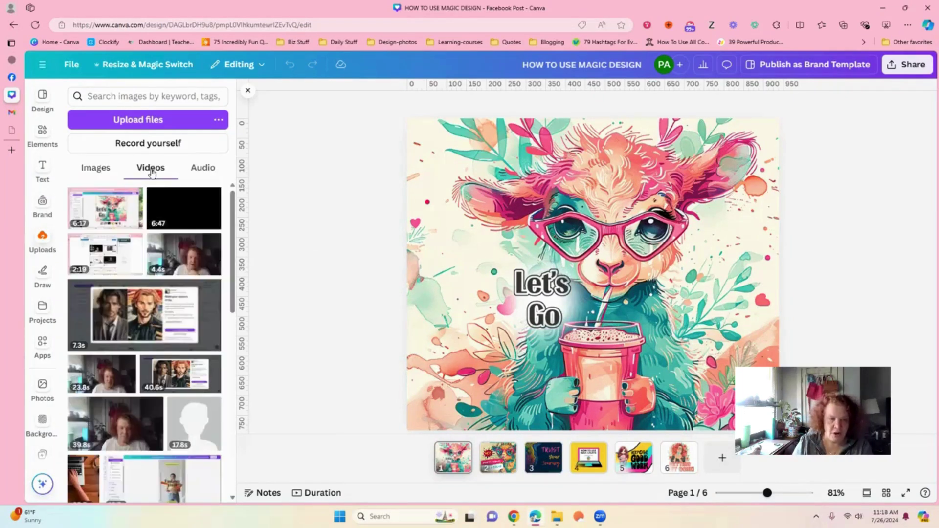
pyautogui.click(194, 170)
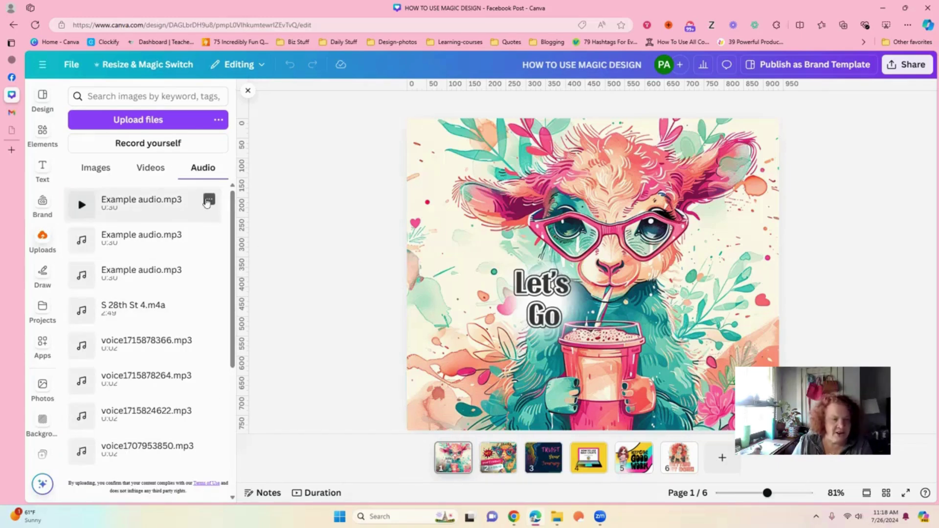
pyautogui.click(208, 201)
pyautogui.click(219, 270)
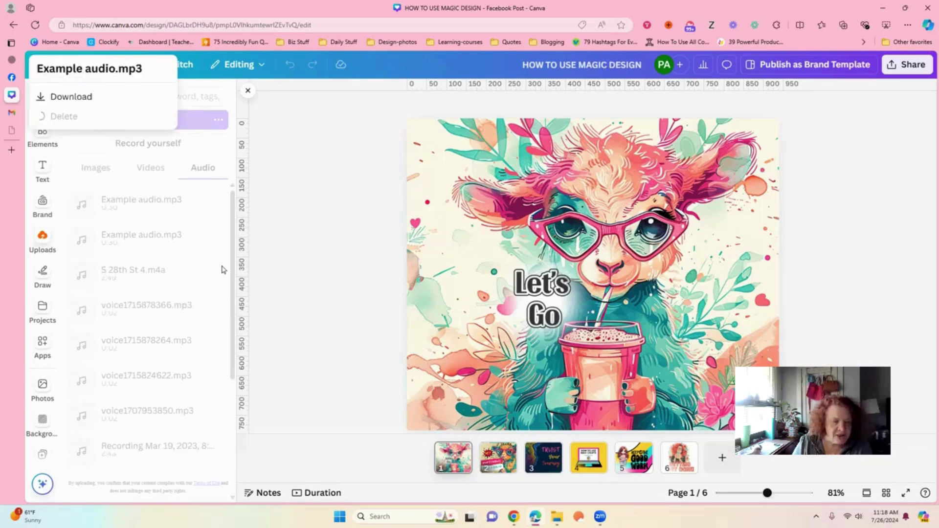
pyautogui.click(146, 167)
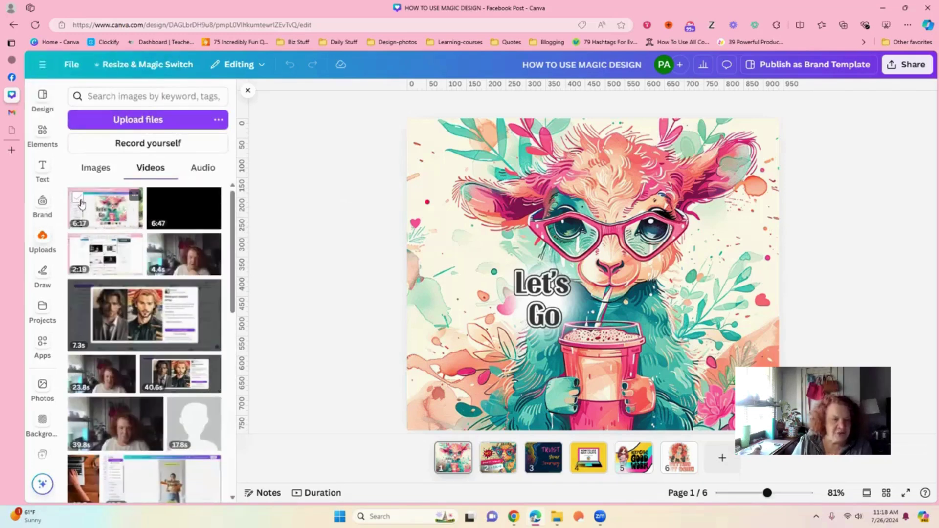
pyautogui.click(93, 169)
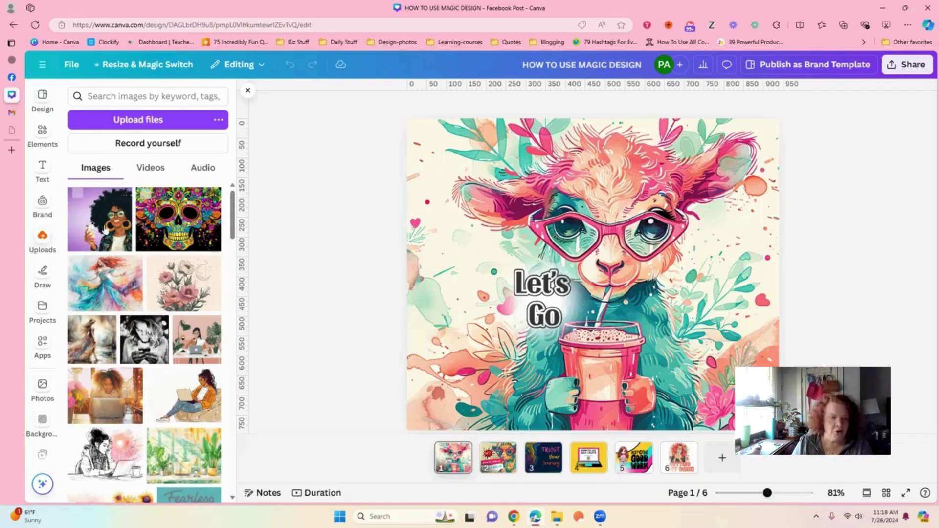
pyautogui.moveTo(100, 219)
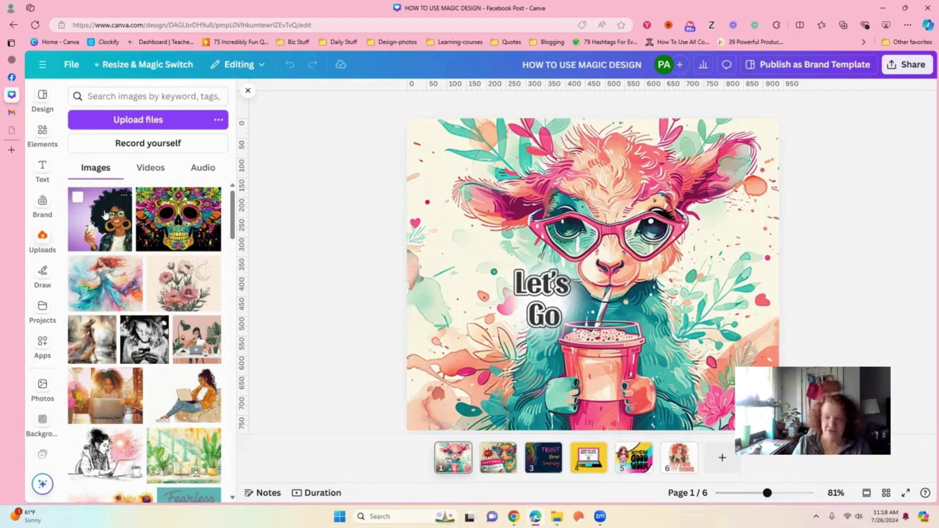
# Select the first nine images to keep, from the portrait and skull to laptop-and-flowers.
pyautogui.click(78, 198)
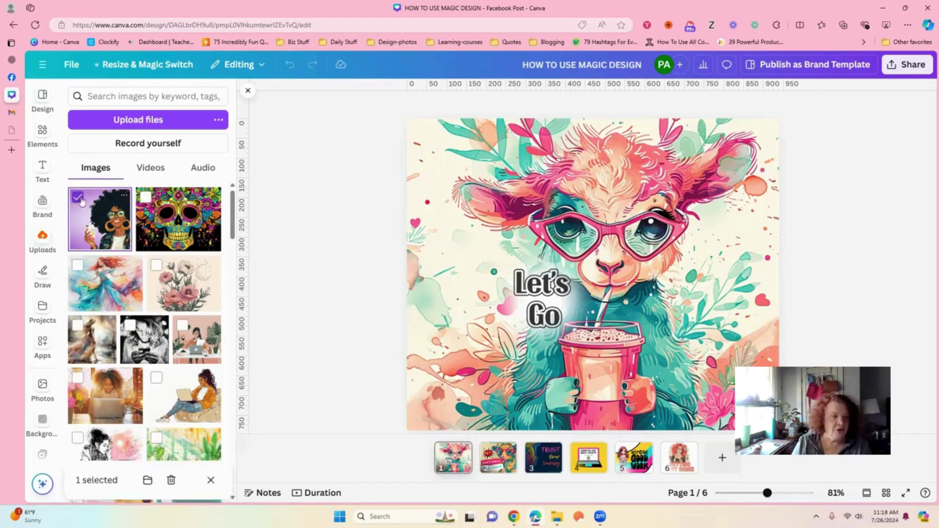
pyautogui.click(146, 198)
pyautogui.click(156, 265)
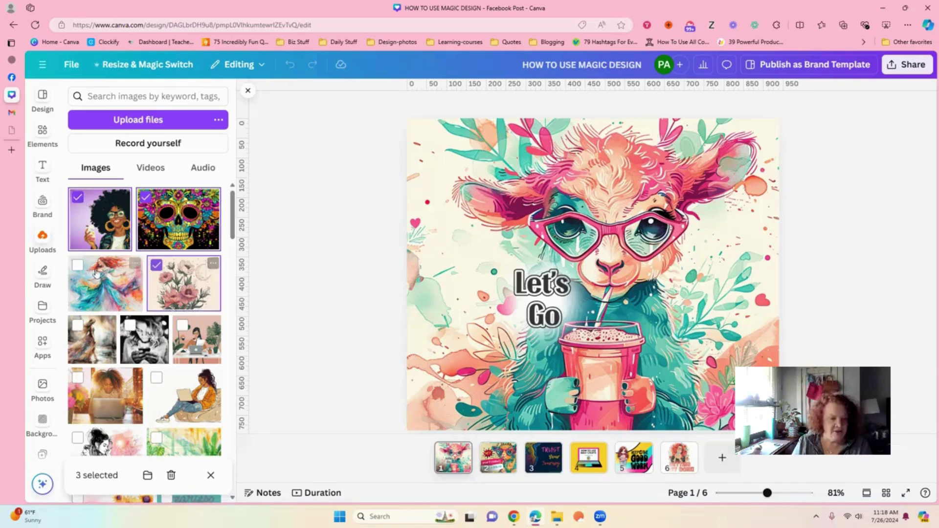
pyautogui.click(78, 265)
pyautogui.click(77, 325)
pyautogui.click(130, 325)
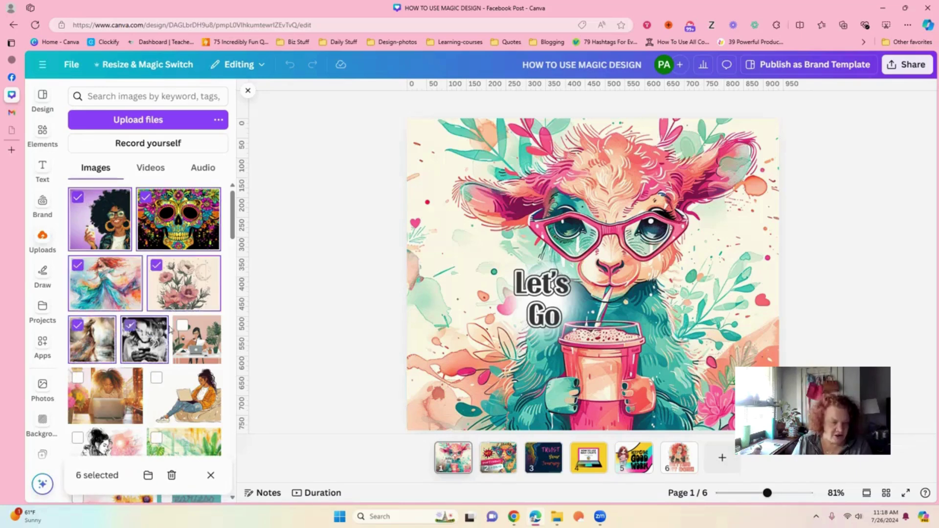
pyautogui.click(182, 325)
pyautogui.click(157, 378)
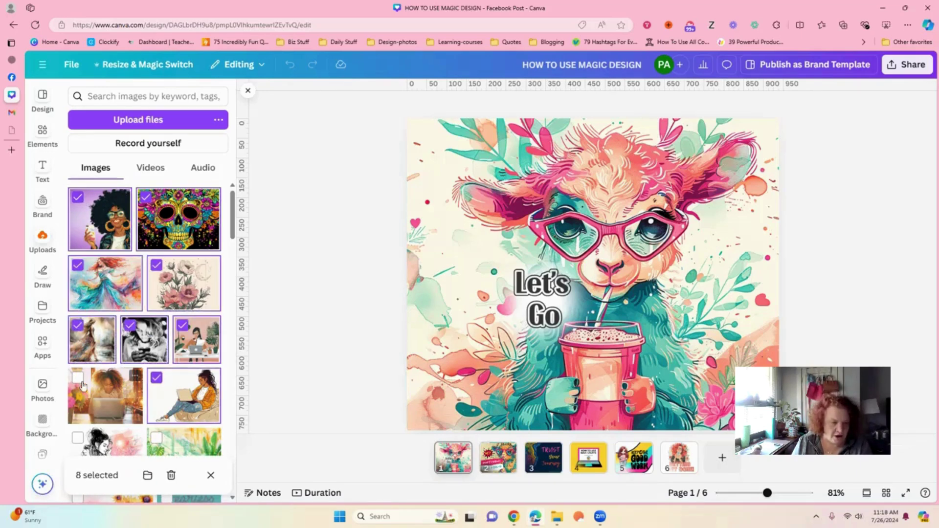
pyautogui.click(82, 385)
# Also select the sketched woman, plant, sunflower, Fearless, motorcycle, Dream, dog, interior and small beach images.
pyautogui.moveTo(232, 223); pyautogui.dragTo(228, 251)
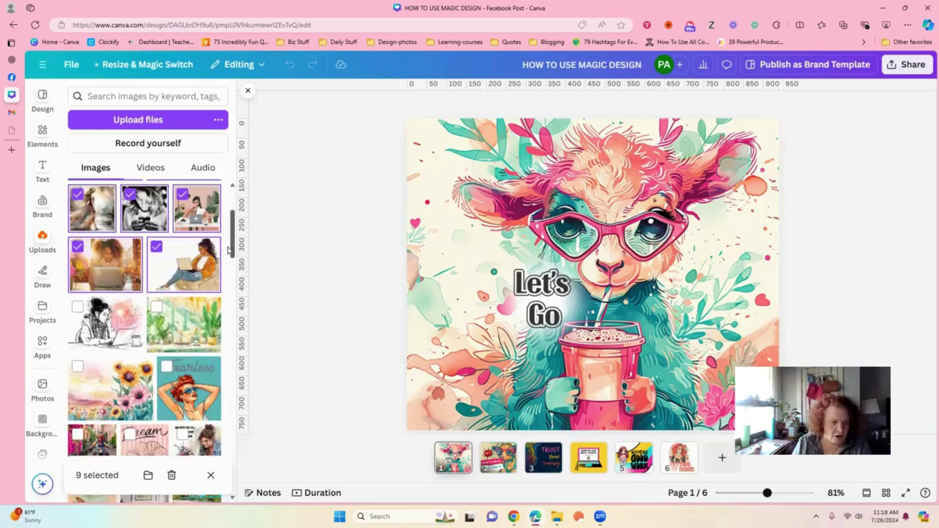
pyautogui.scroll(-2, 229, 250)
pyautogui.click(156, 208)
pyautogui.click(77, 208)
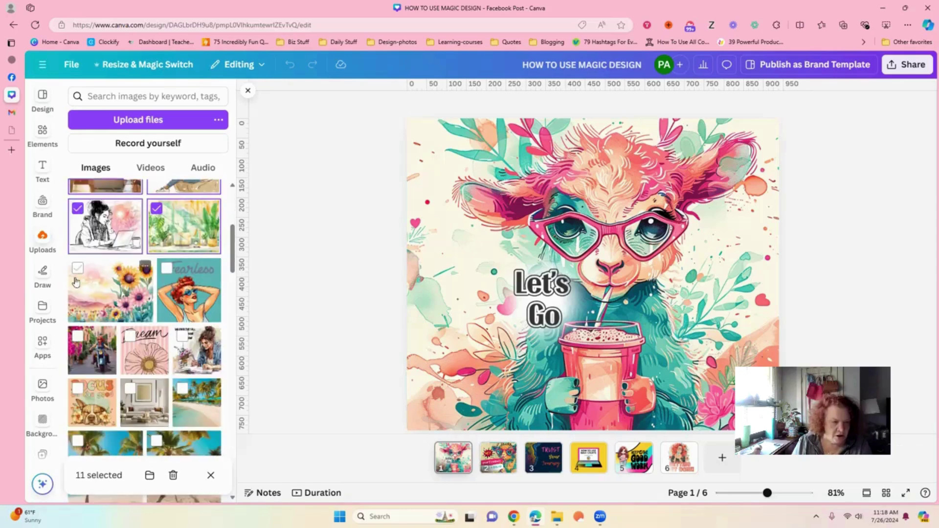
pyautogui.click(77, 268)
pyautogui.click(166, 268)
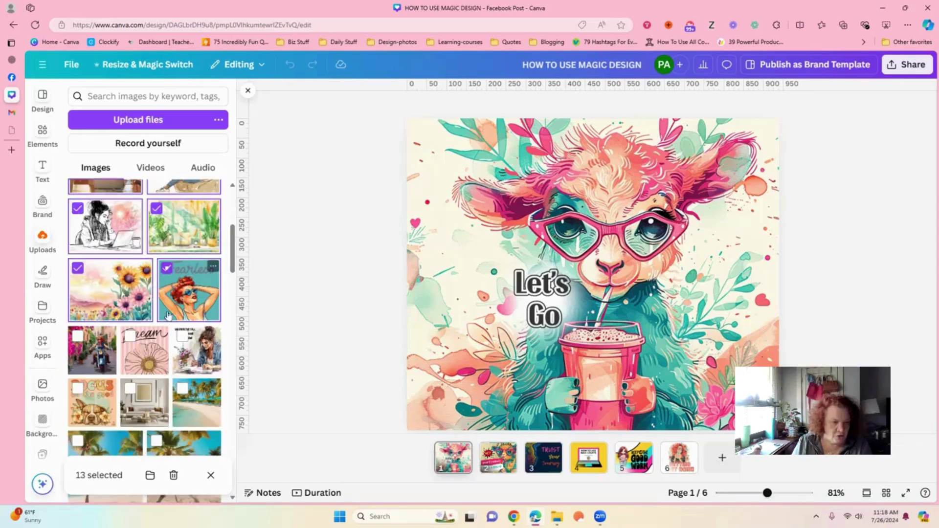
pyautogui.click(182, 337)
pyautogui.click(129, 336)
pyautogui.click(77, 336)
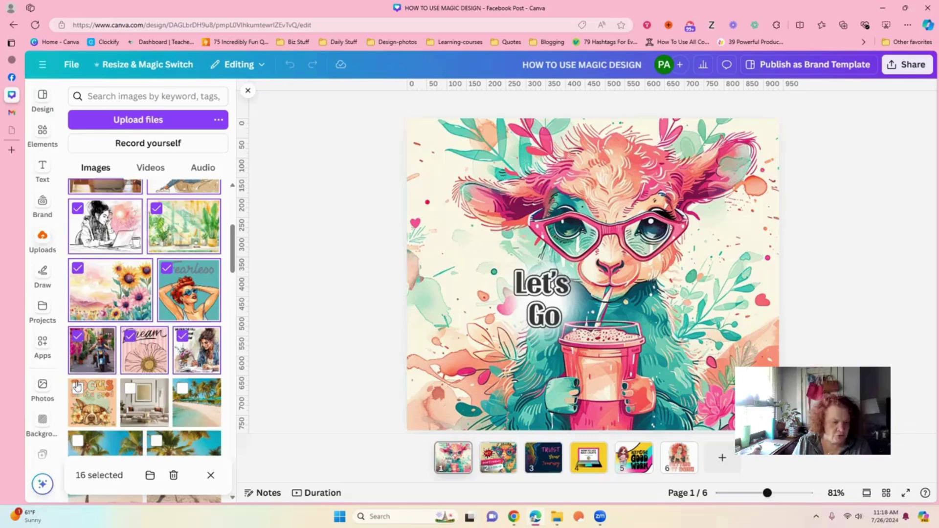
pyautogui.click(77, 388)
pyautogui.click(130, 387)
pyautogui.click(182, 388)
# Select the remaining beach images, the colourful portrait and the woman-with-glasses image, reaching 26 selected.
pyautogui.moveTo(232, 269); pyautogui.dragTo(232, 301)
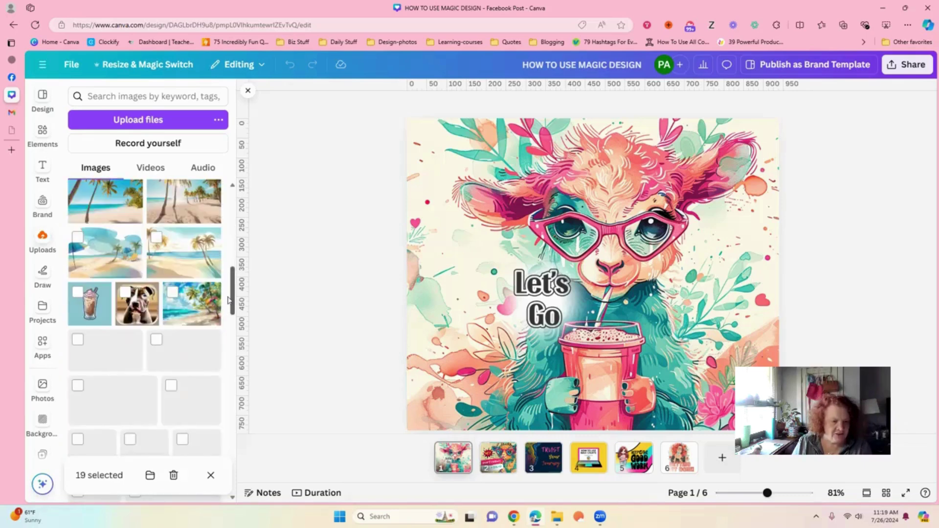
pyautogui.click(79, 244)
pyautogui.click(156, 244)
pyautogui.click(156, 322)
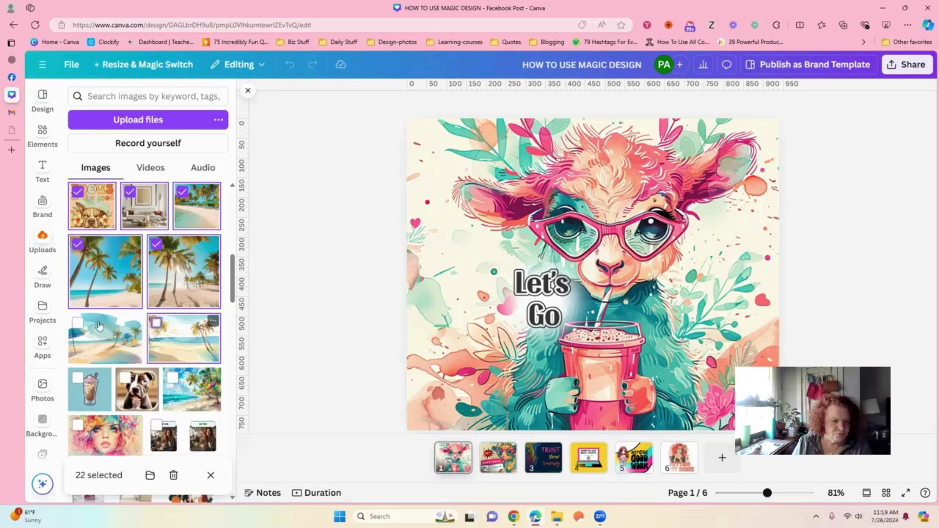
pyautogui.click(78, 425)
pyautogui.moveTo(230, 292); pyautogui.dragTo(232, 314)
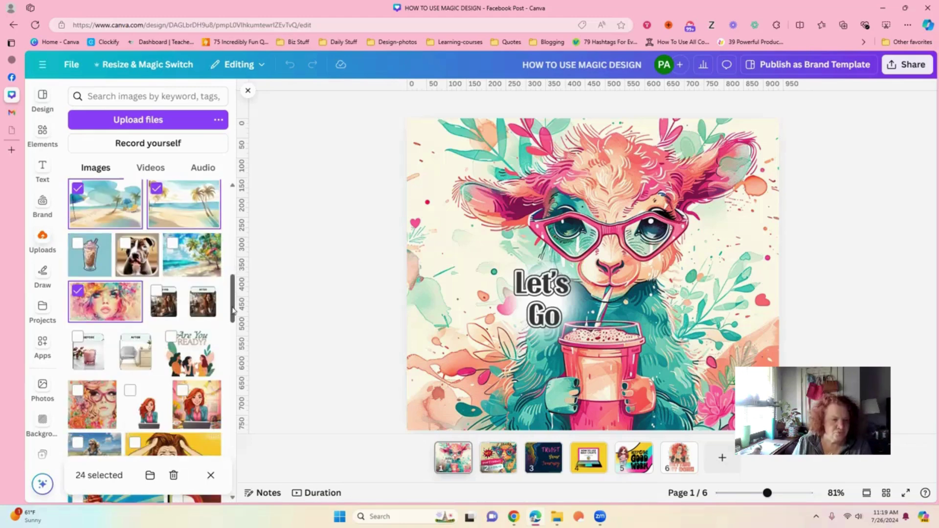
pyautogui.click(172, 243)
pyautogui.scroll(-2, 186, 303)
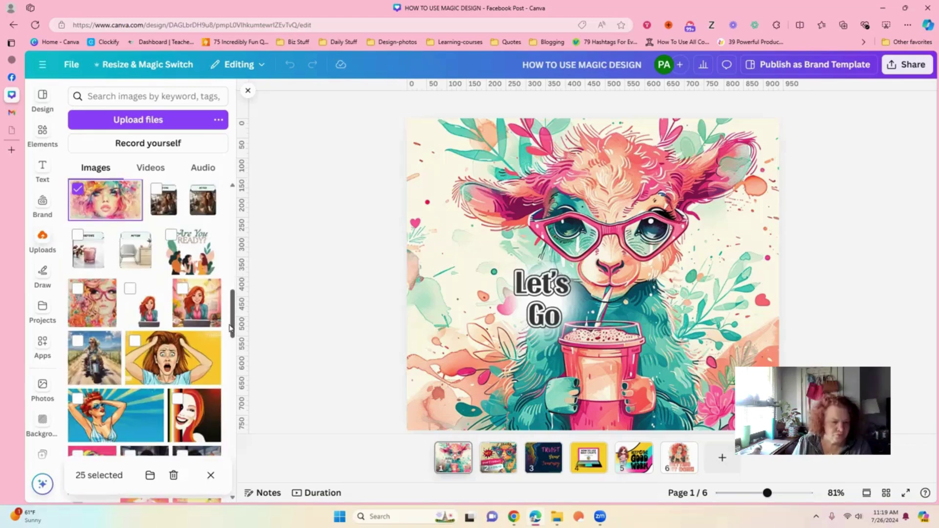
pyautogui.click(78, 290)
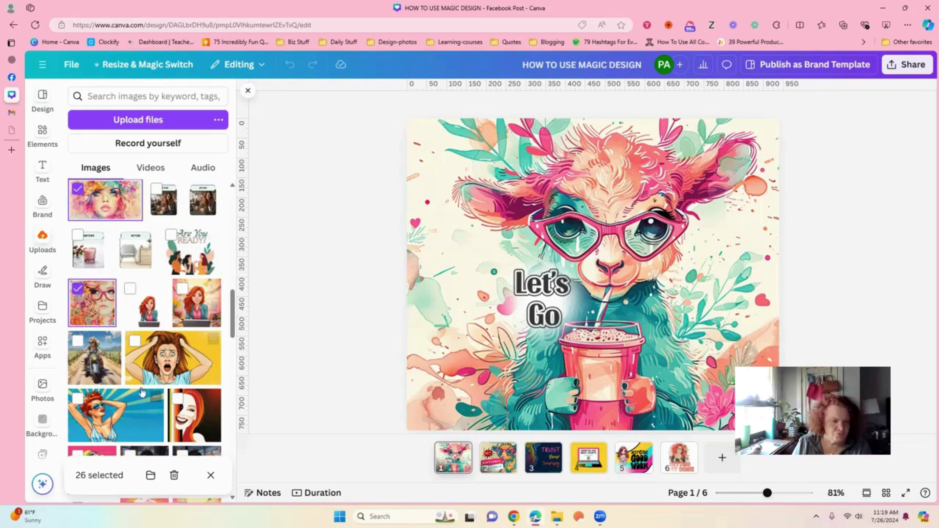
# Move the 26 selected images into the 'Images' folder, found by searching 'imag'.
pyautogui.moveTo(173, 357)
pyautogui.click(150, 476)
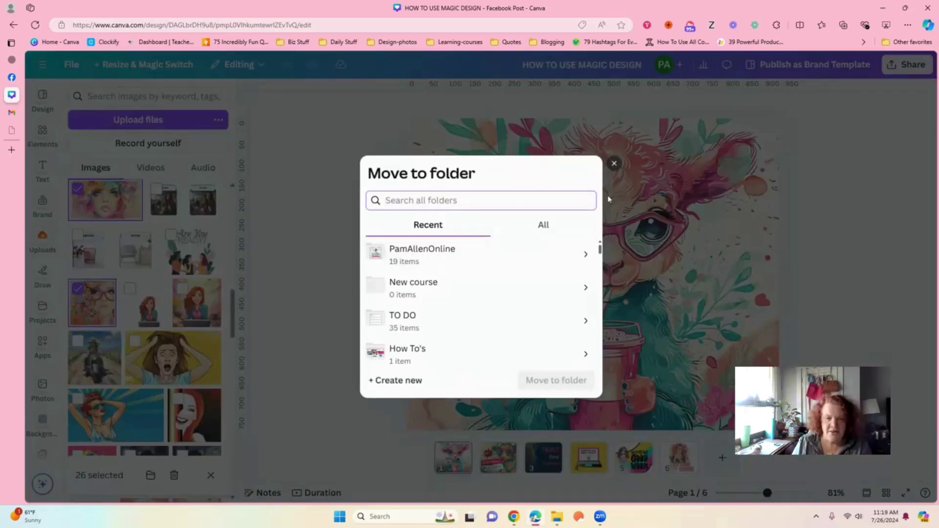
pyautogui.write('imag')
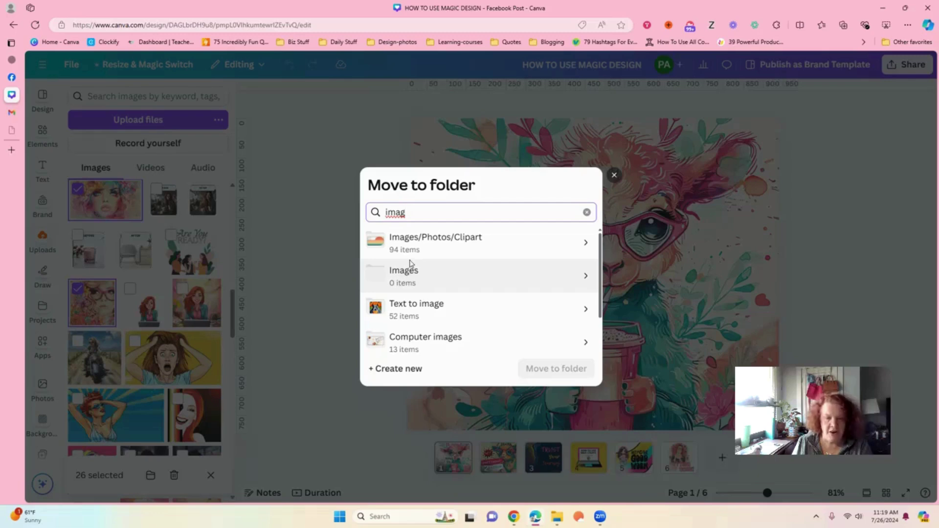
pyautogui.click(405, 274)
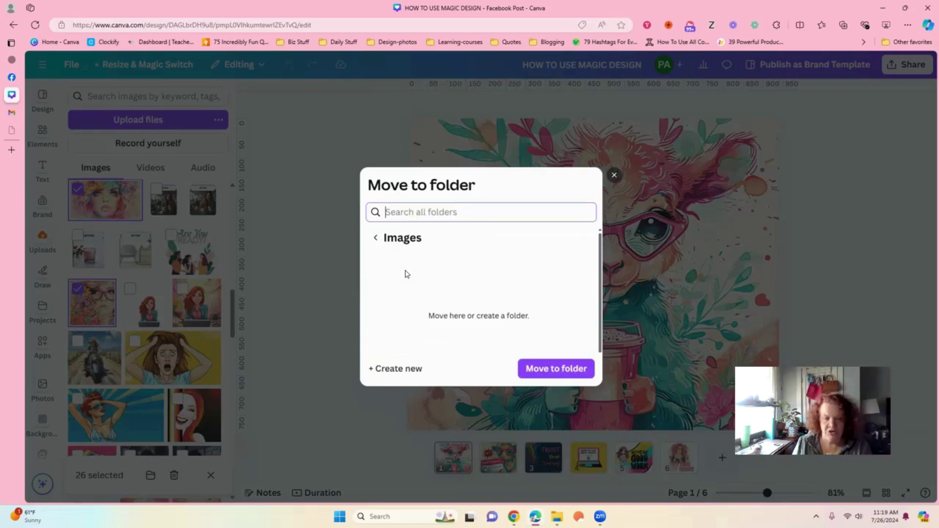
pyautogui.click(568, 369)
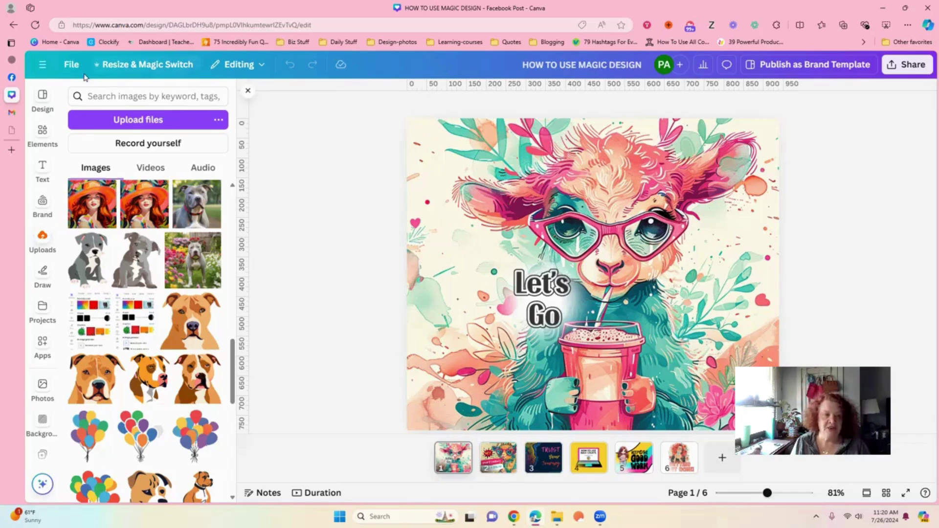
# Move the HOW TO USE MAGIC DESIGN design into the Images folder from the File menu.
pyautogui.click(69, 65)
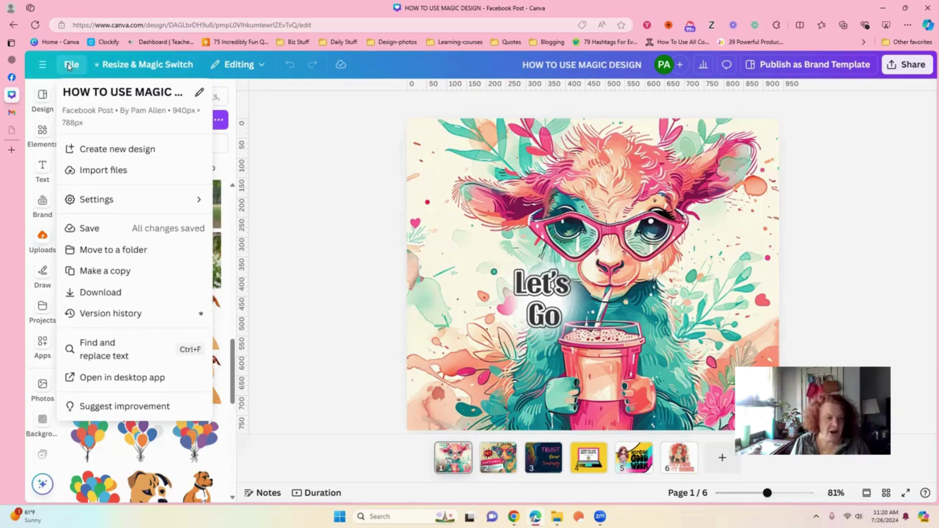
pyautogui.click(114, 252)
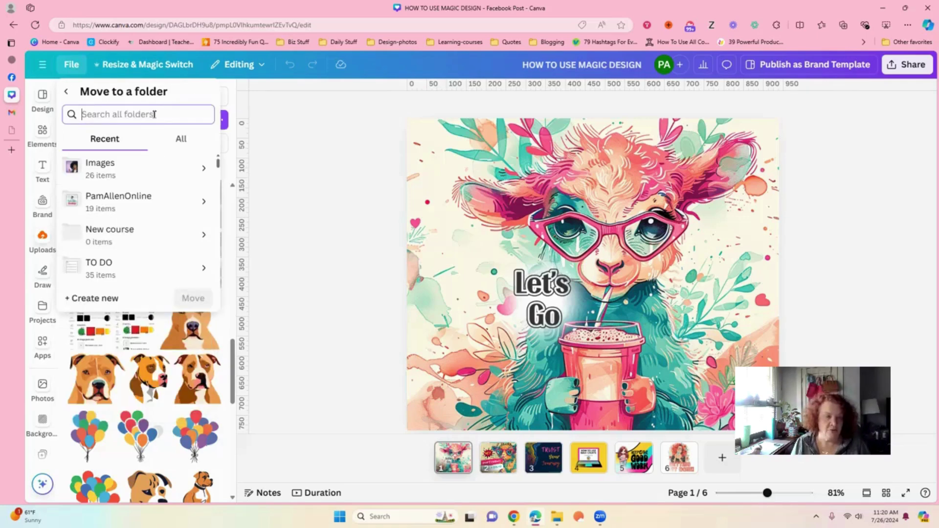
pyautogui.click(136, 173)
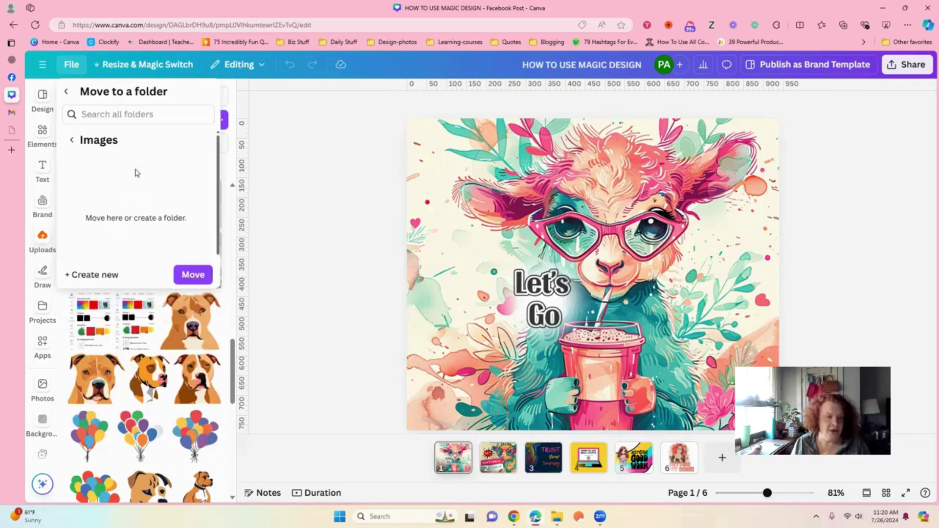
pyautogui.click(204, 281)
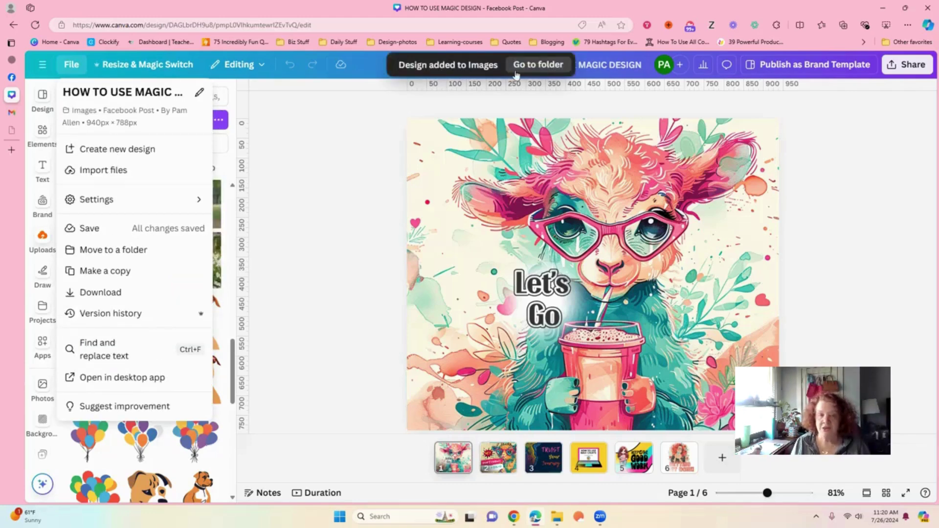
pyautogui.click(361, 182)
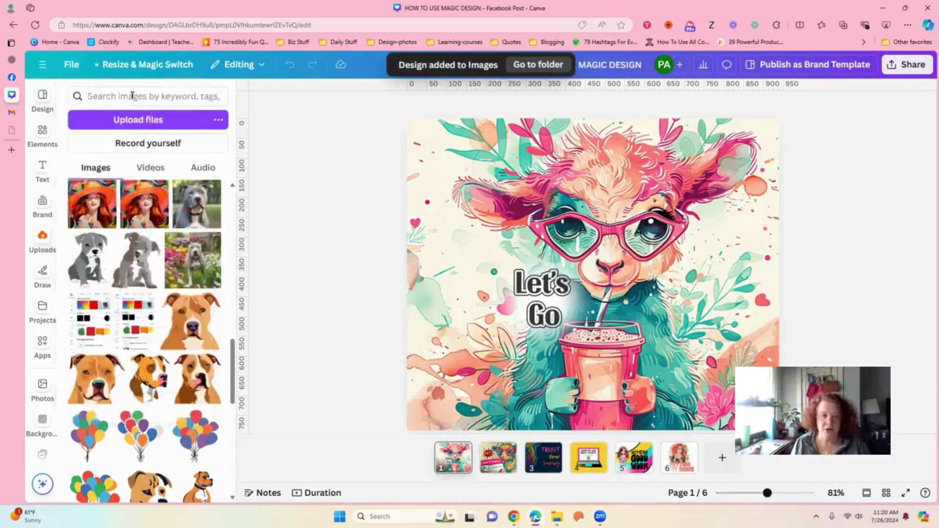
# Go to the Projects page through Canva's main navigation menu.
pyautogui.click(38, 72)
pyautogui.click(40, 108)
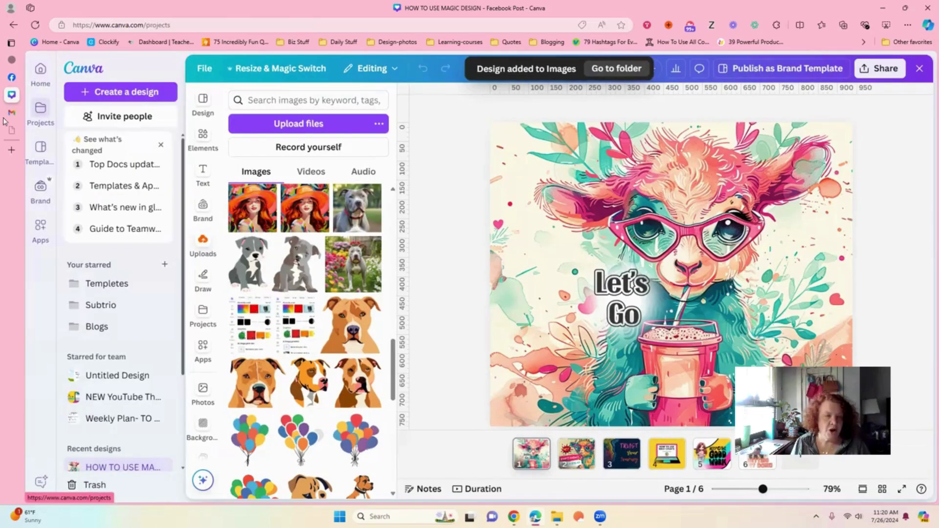